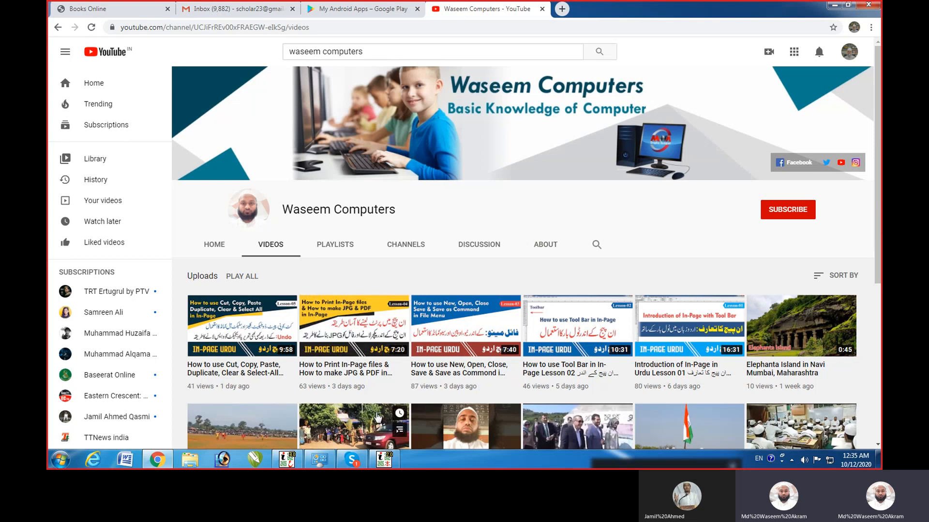
- Switch to InPage and bring up the SELC Note document to look through its editing commands
left_click(383, 459)
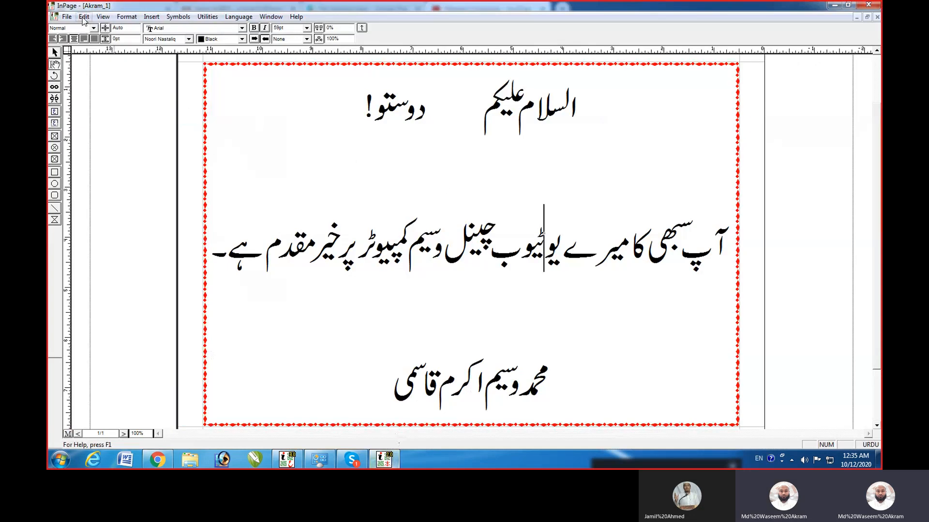
left_click(84, 17)
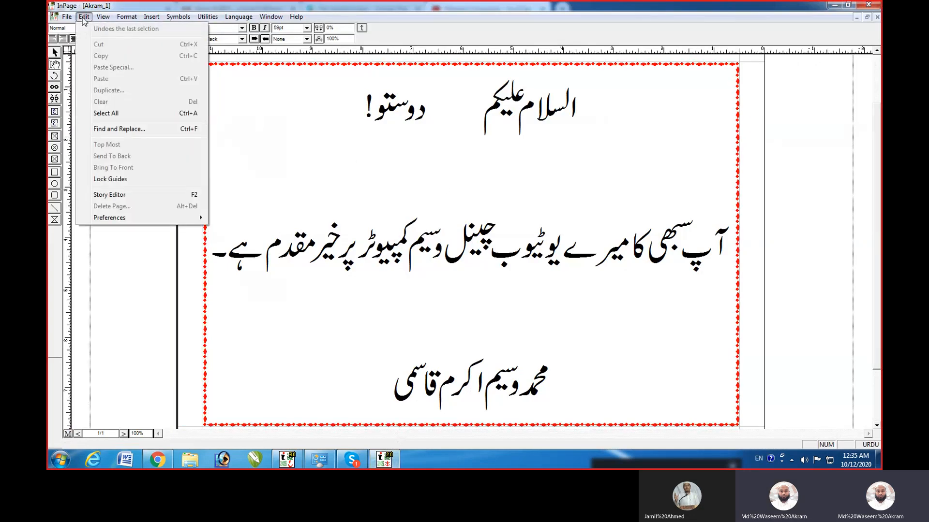
left_click(292, 459)
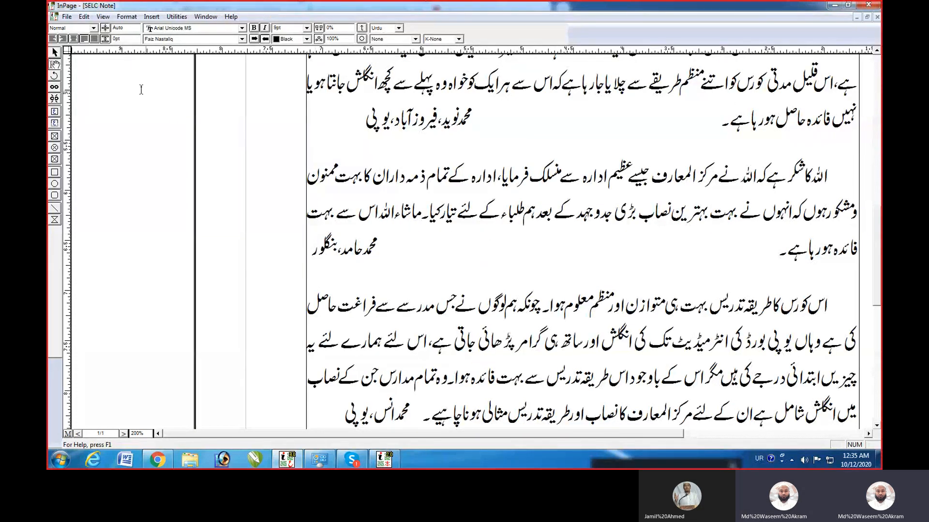
left_click(84, 17)
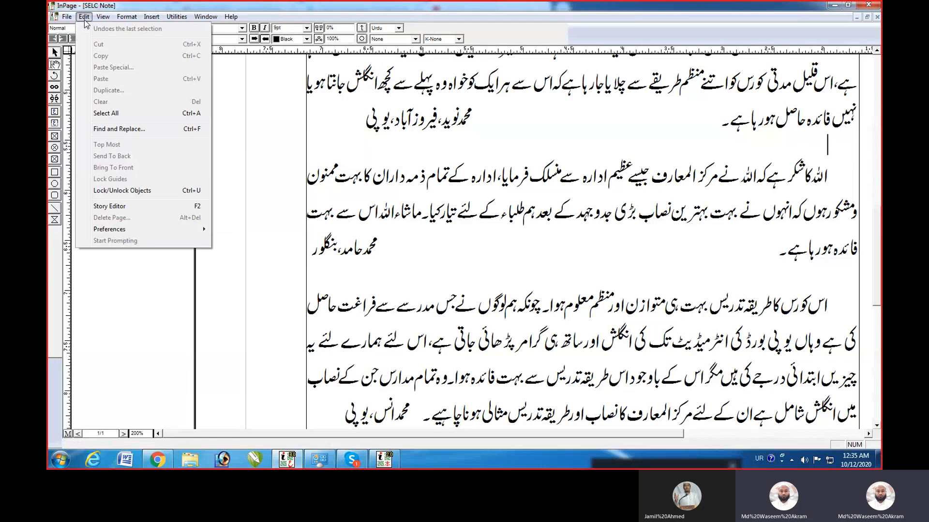
mouse_move(71, 18)
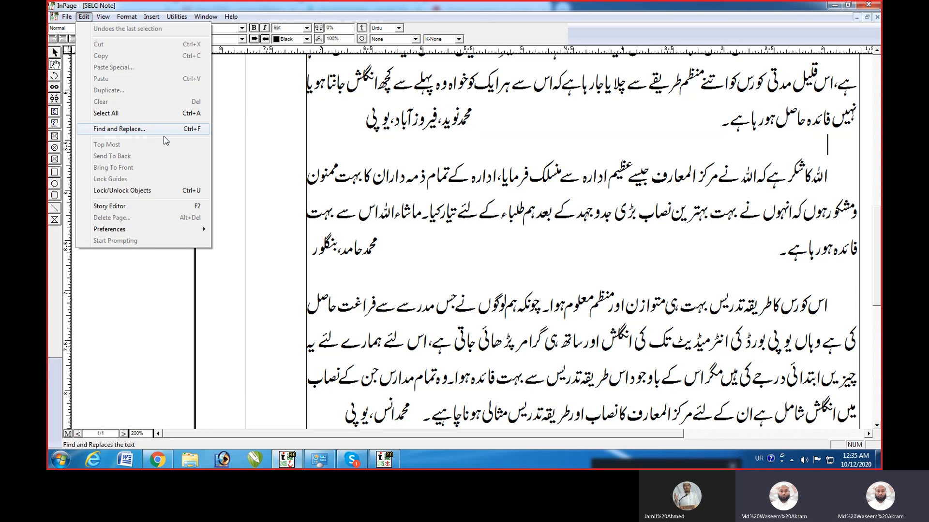
- Locate the word انگلش in the second-to-last paragraph and place the text cursor on the blank line above that paragraph
left_click(586, 237)
scroll(604, 251, "up", 6)
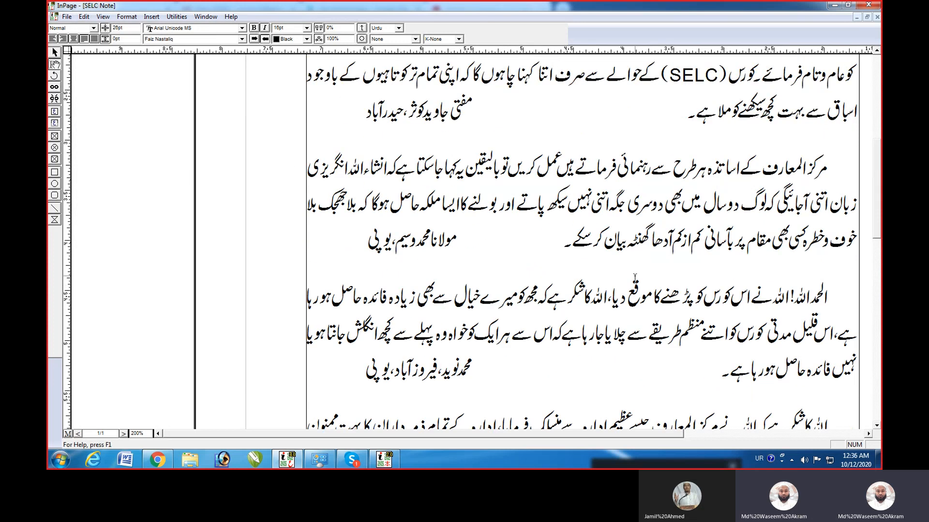
scroll(624, 271, "down", 9)
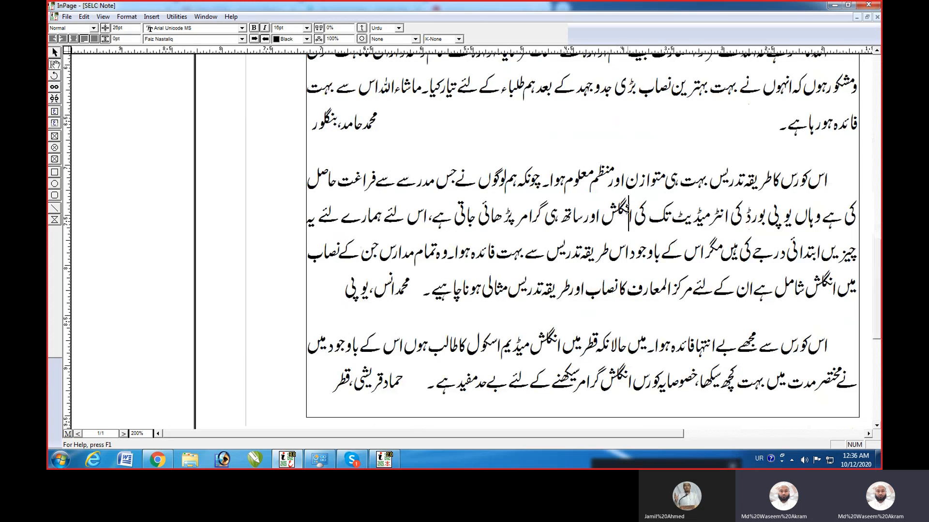
double_click(617, 213)
triple_click(629, 207)
triple_click(628, 208)
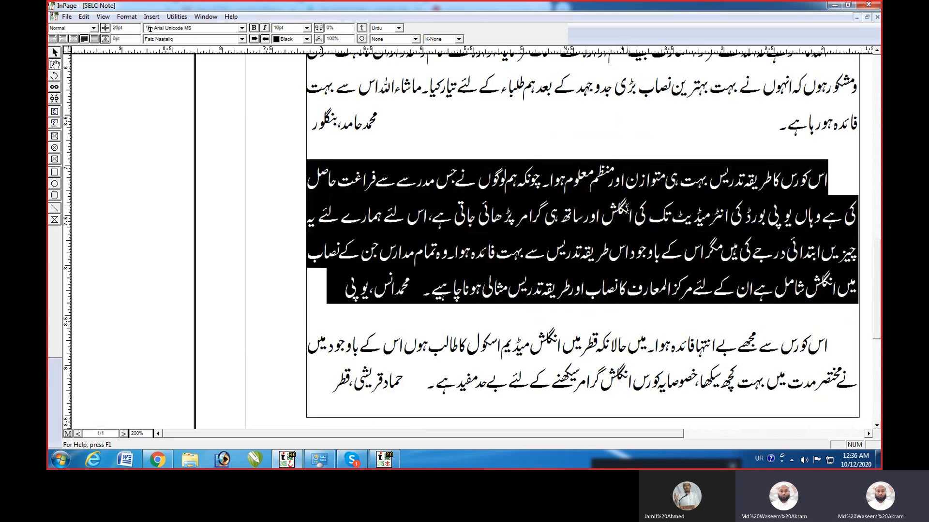
double_click(627, 208)
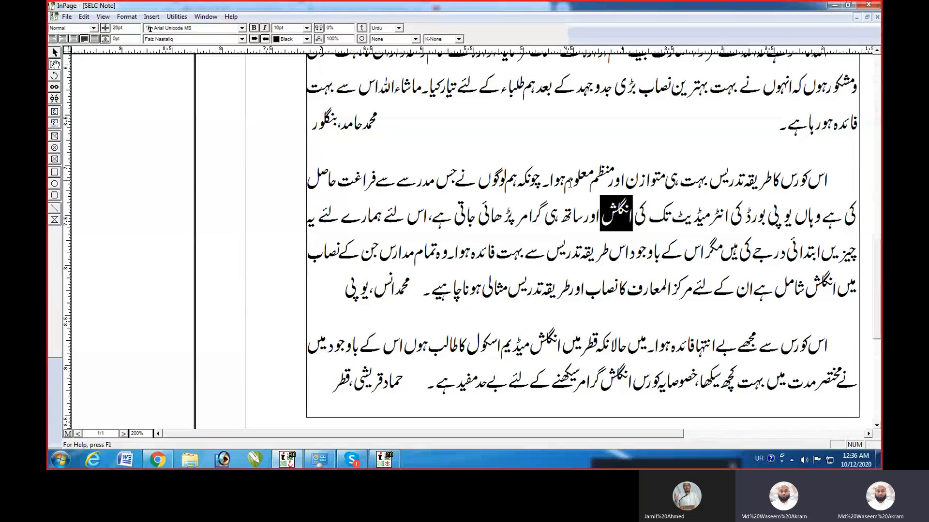
left_click(525, 159)
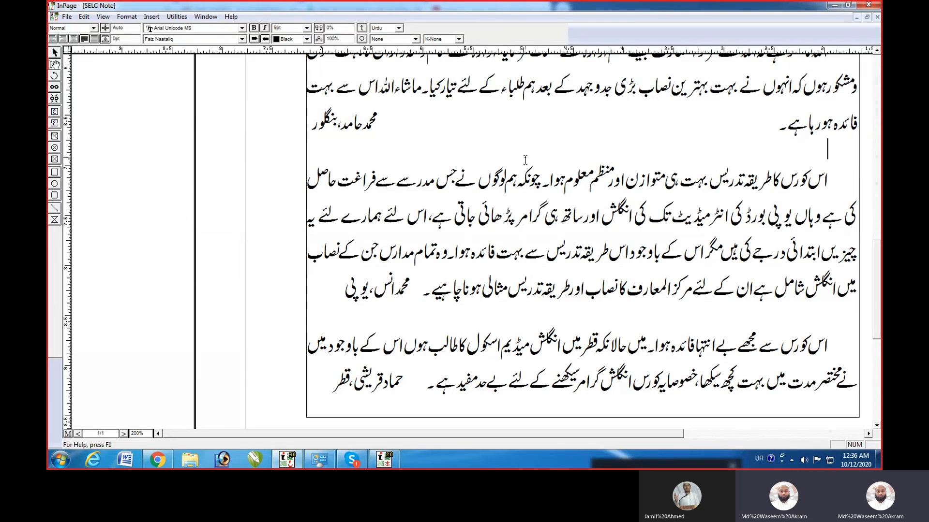
- Open Find and Replace, move it over the document and try to find the text انگل
left_click(85, 17)
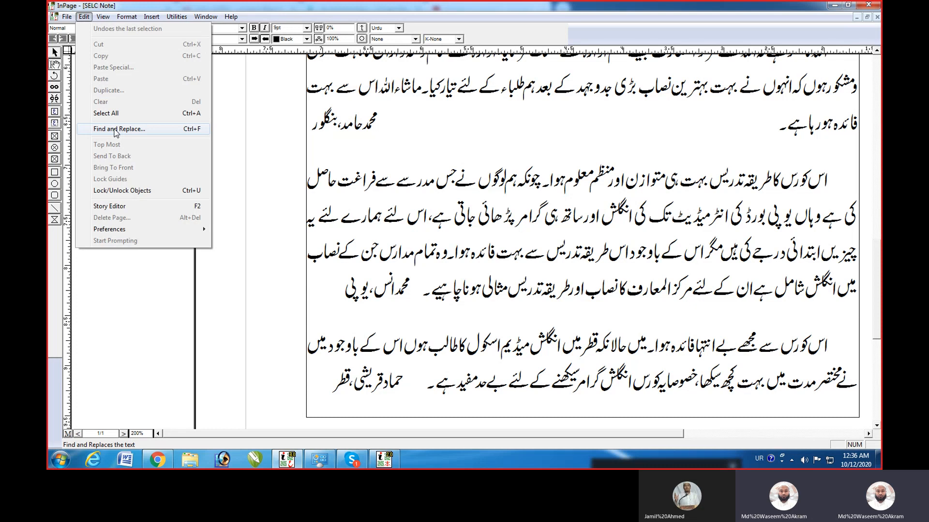
left_click(115, 130)
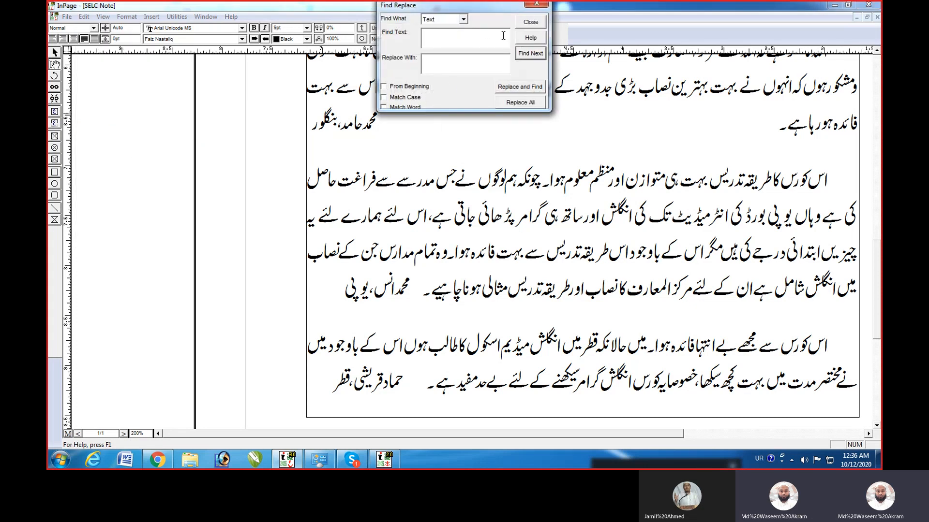
left_click_drag(494, 11, 433, 117)
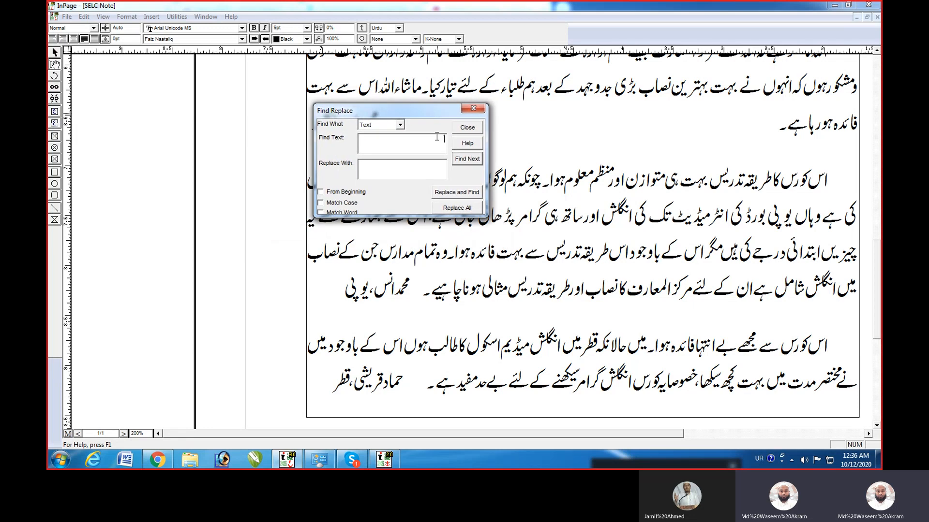
type("انگل")
key("Return")
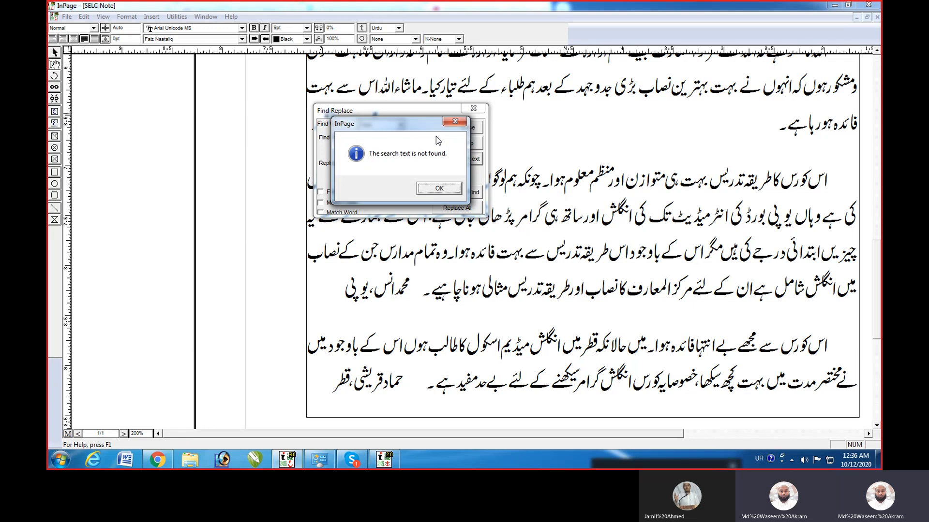
key("Return")
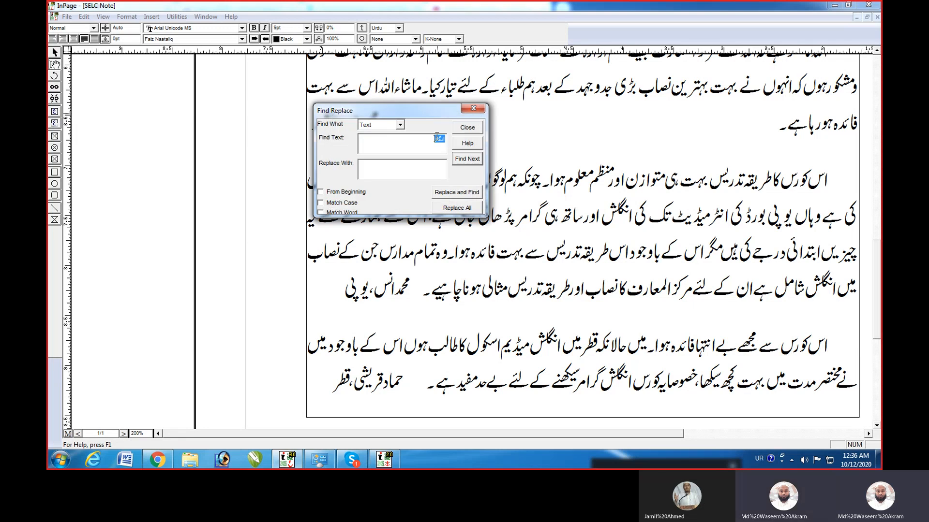
- Correct the search text to انگلش and find its next two occurrences
left_click(436, 137)
type("ش")
key("BackSpace")
type("لش")
left_click(463, 160)
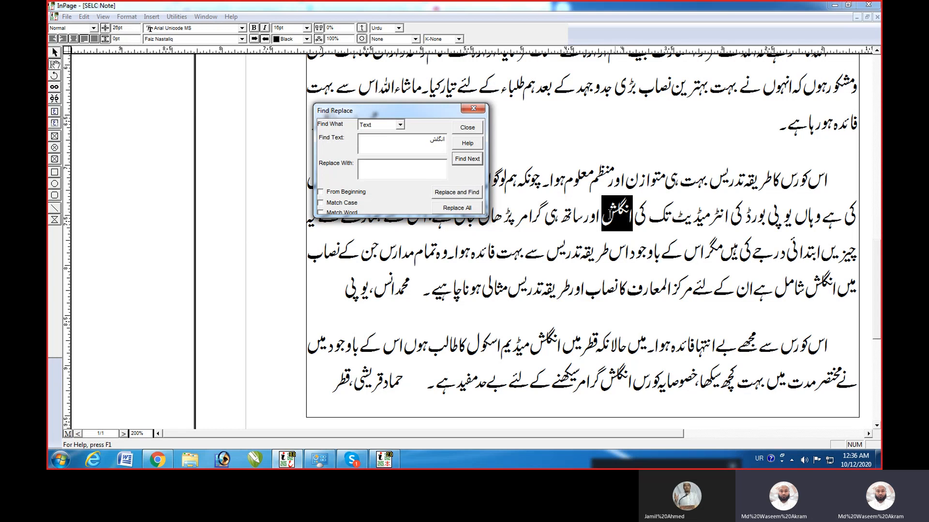
left_click(468, 162)
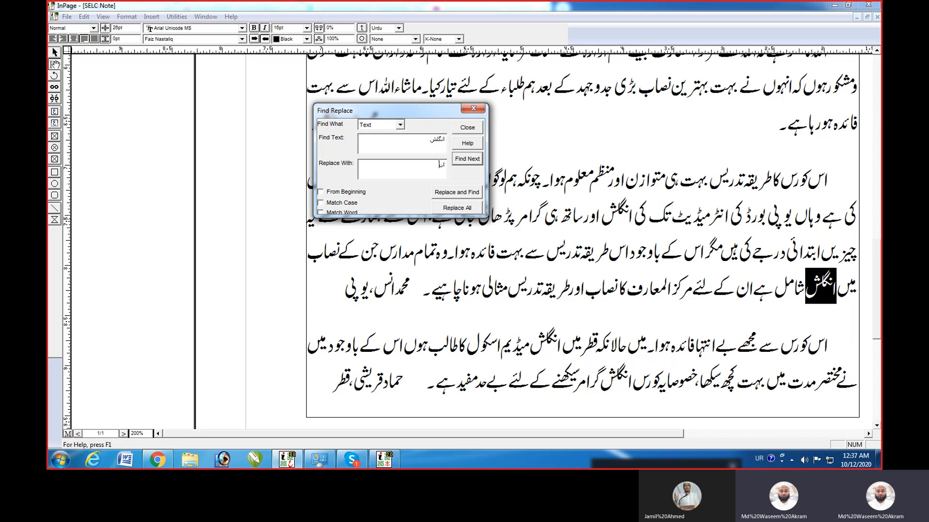
- Replace all remaining occurrences of انگلش with انگریزی and close Find and Replace
type("گریزی")
left_click(457, 210)
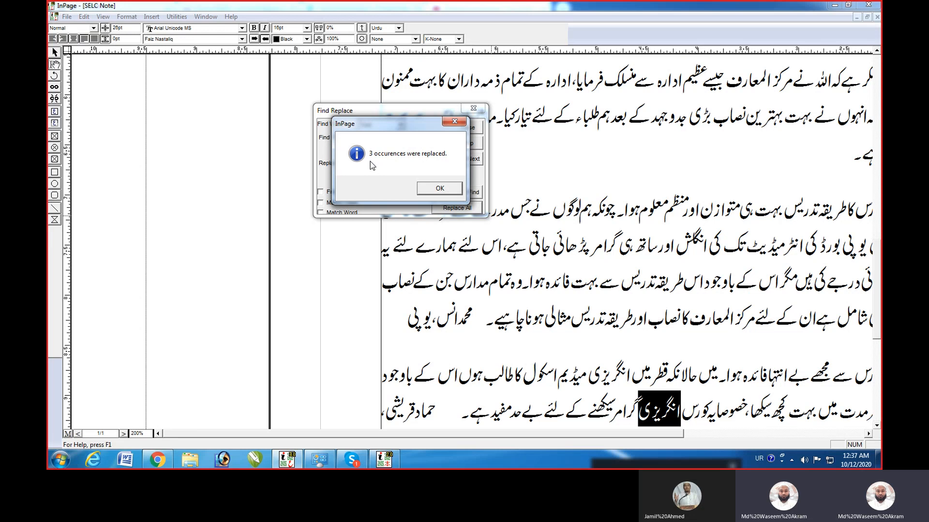
left_click(440, 190)
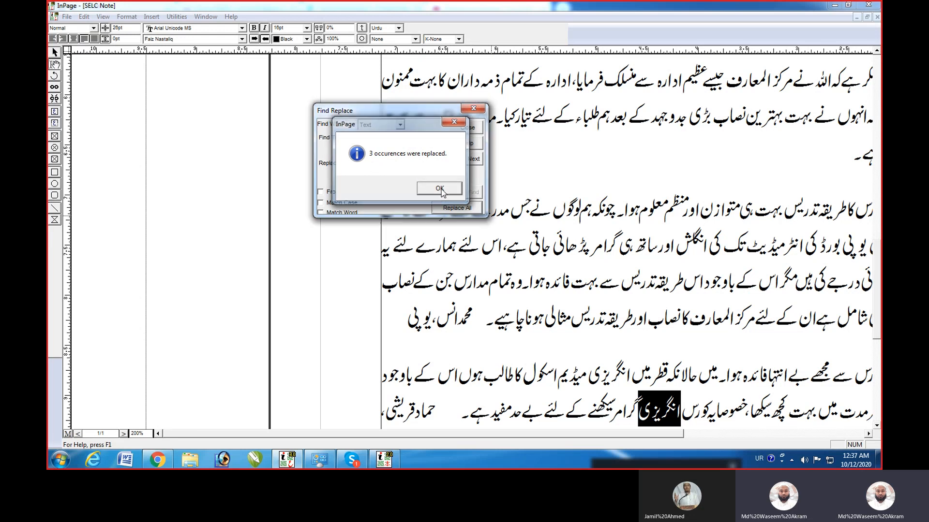
left_click(468, 130)
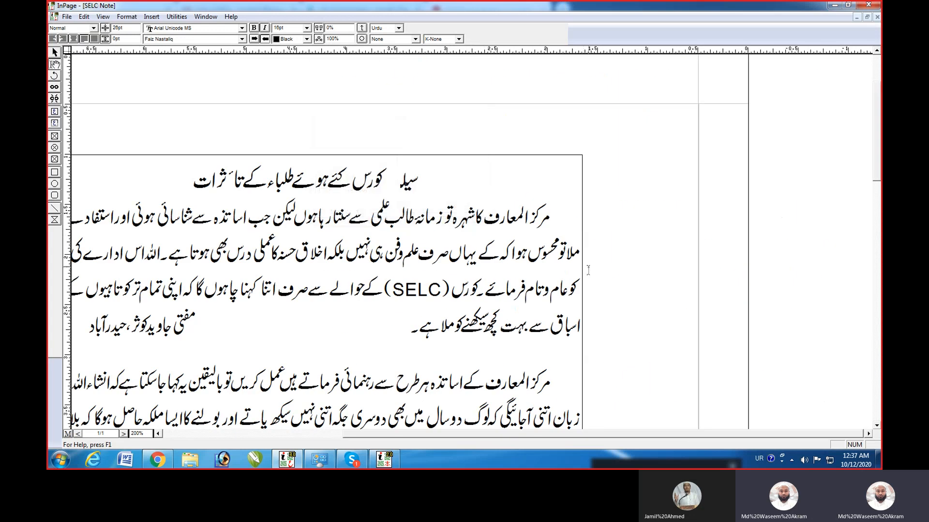
scroll(469, 285, "down", 10)
scroll(329, 298, "up", 2)
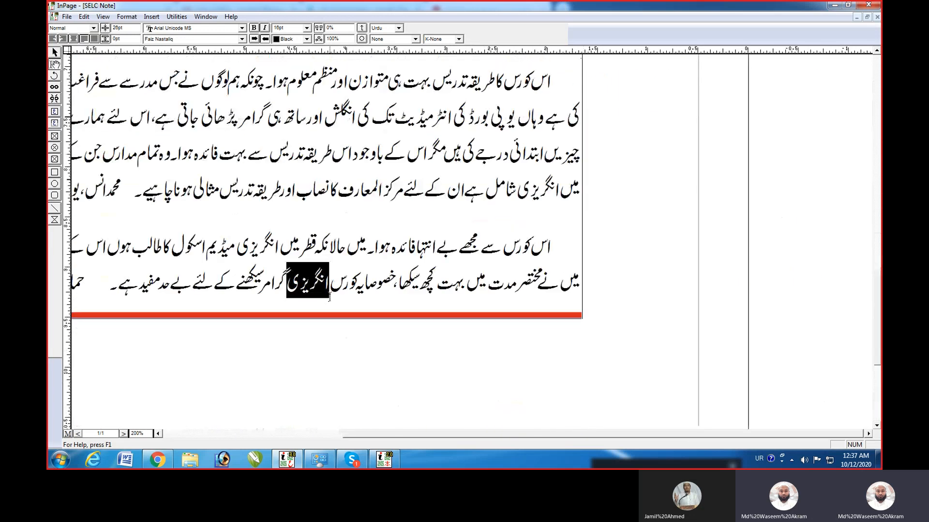
scroll(316, 281, "down", 2)
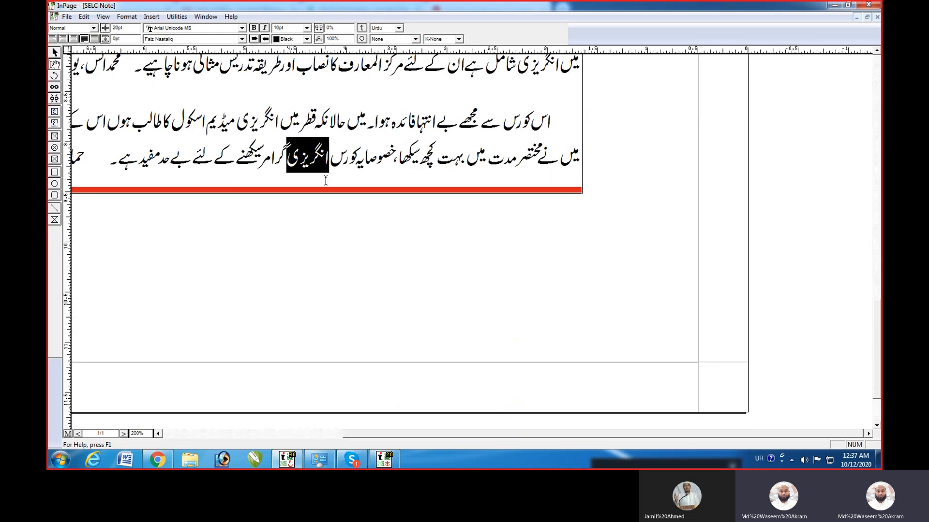
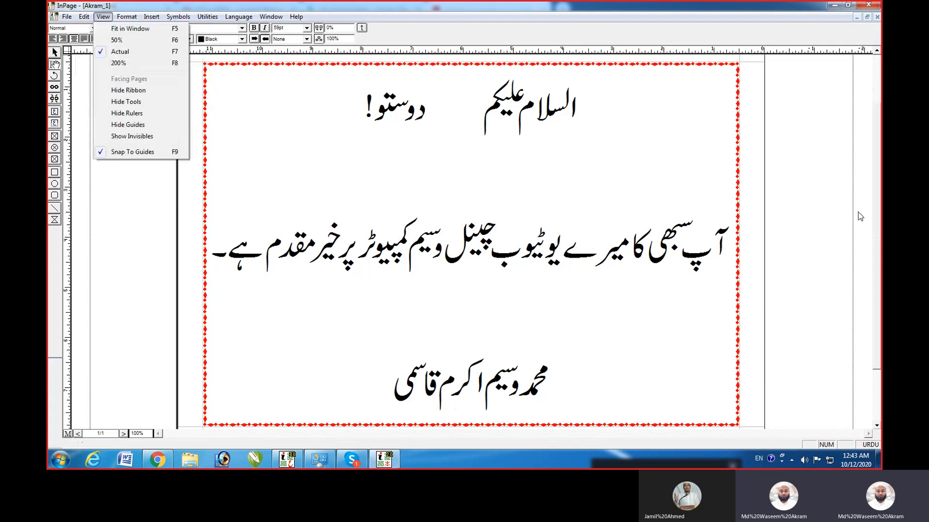
- Add a horizontal guide just below the greeting line and lock the guides
left_click_drag(519, 51, 471, 138)
left_click(84, 17)
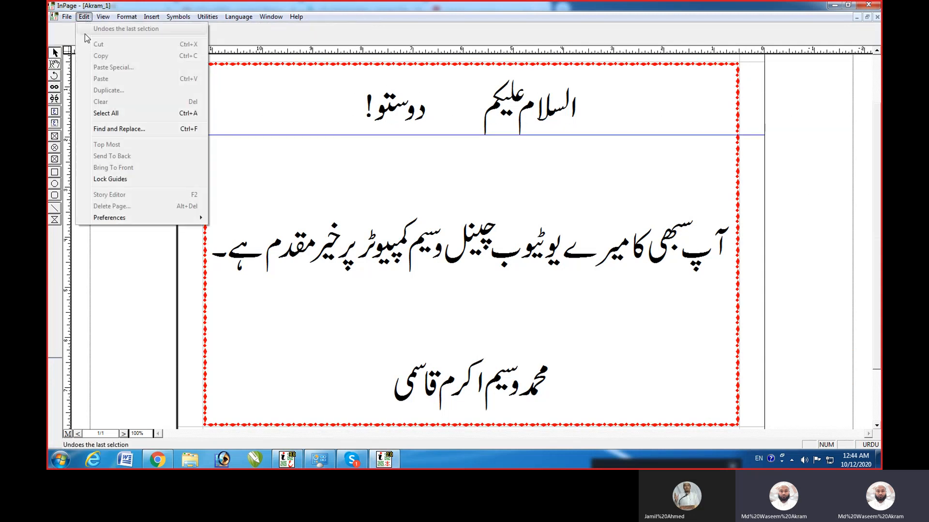
left_click(184, 176)
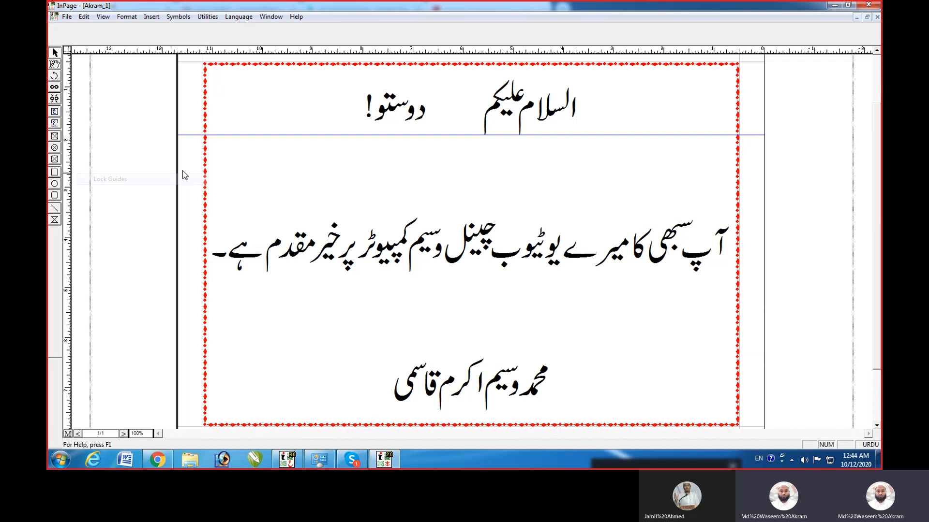
left_click(234, 141)
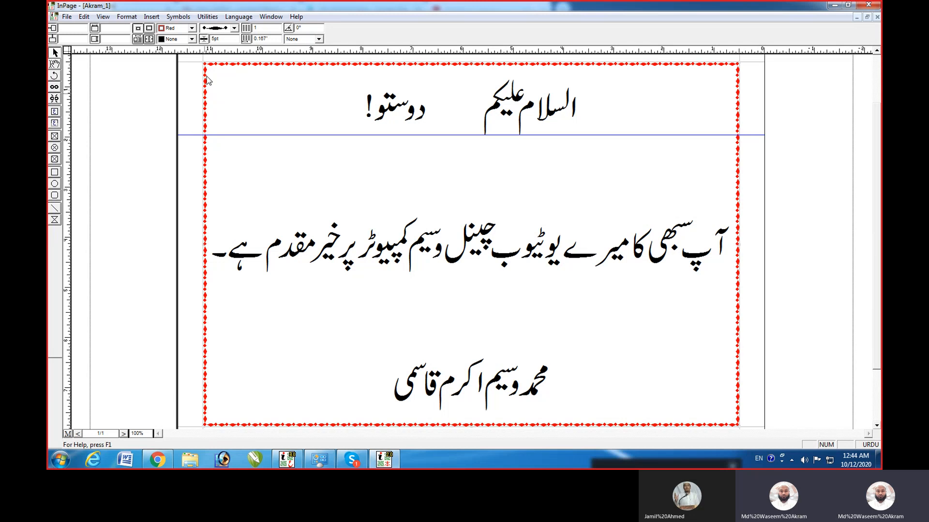
- Unlock the guides and remove the horizontal guide from the page
left_click(83, 17)
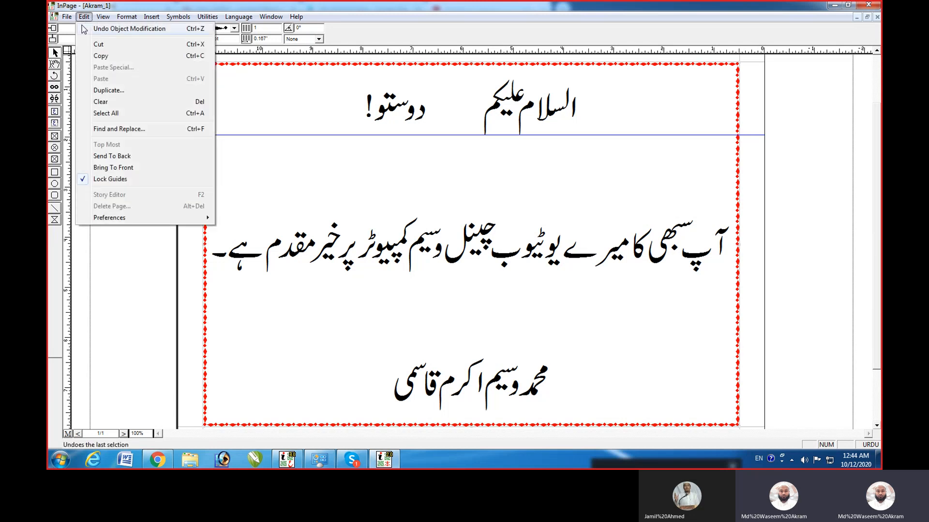
left_click(83, 182)
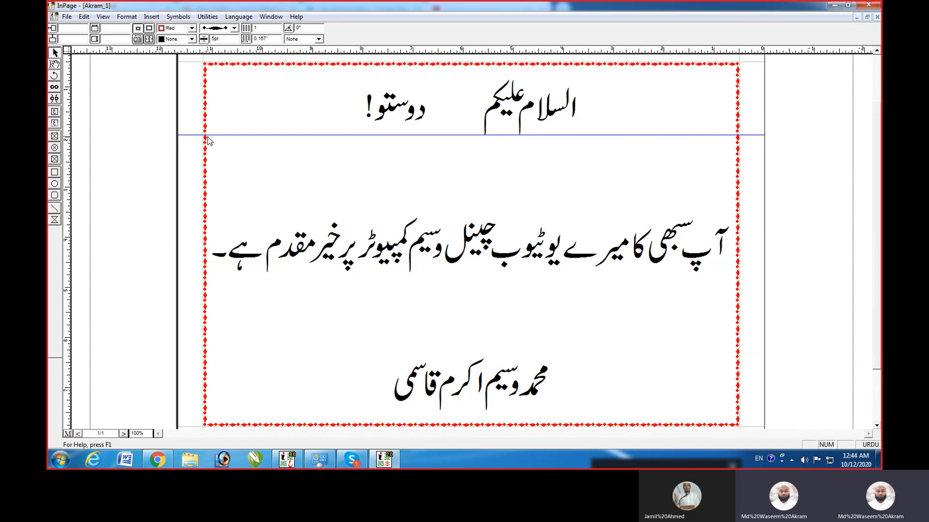
left_click_drag(208, 135, 220, 48)
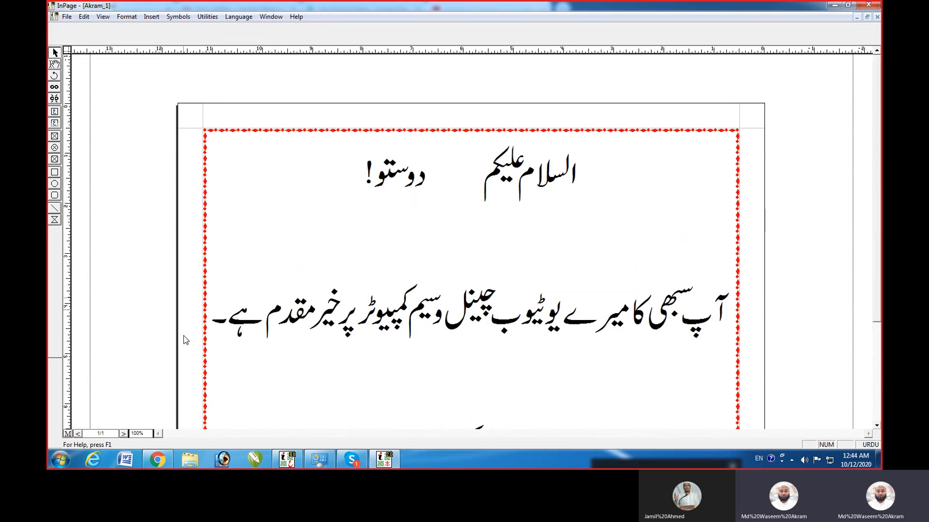
- Place the text cursor in the greeting line and open the page's text in the Story Editor
left_click(84, 17)
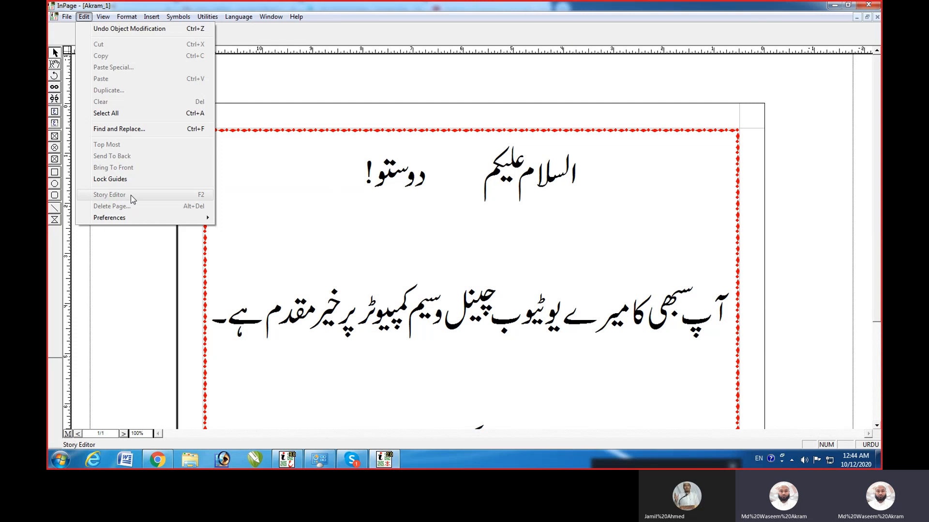
left_click(539, 183)
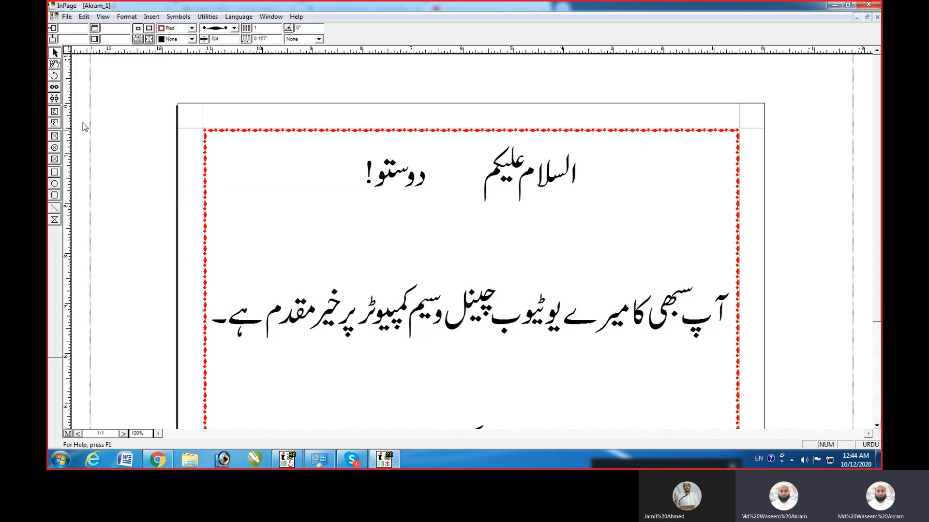
left_click(565, 170)
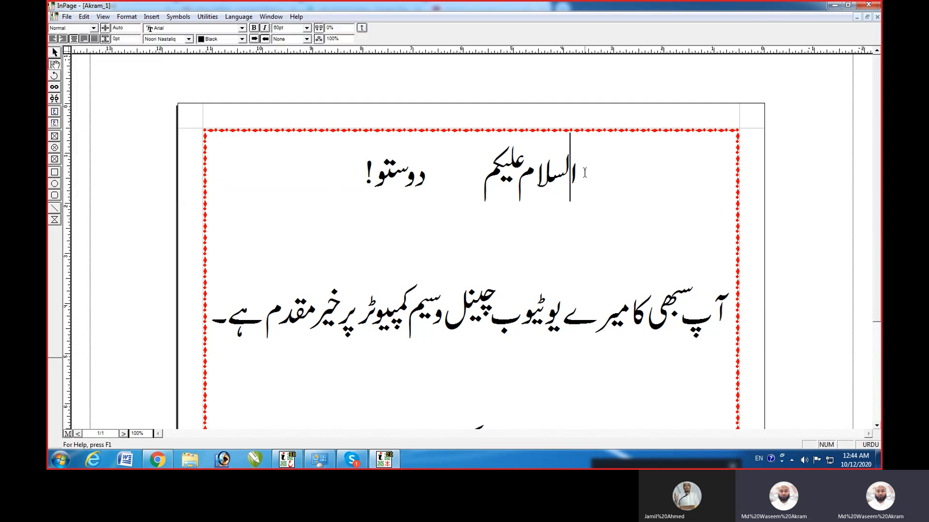
double_click(557, 170)
mouse_move(561, 173)
left_mouse_down()
mouse_move(578, 174)
mouse_move(550, 178)
left_mouse_up()
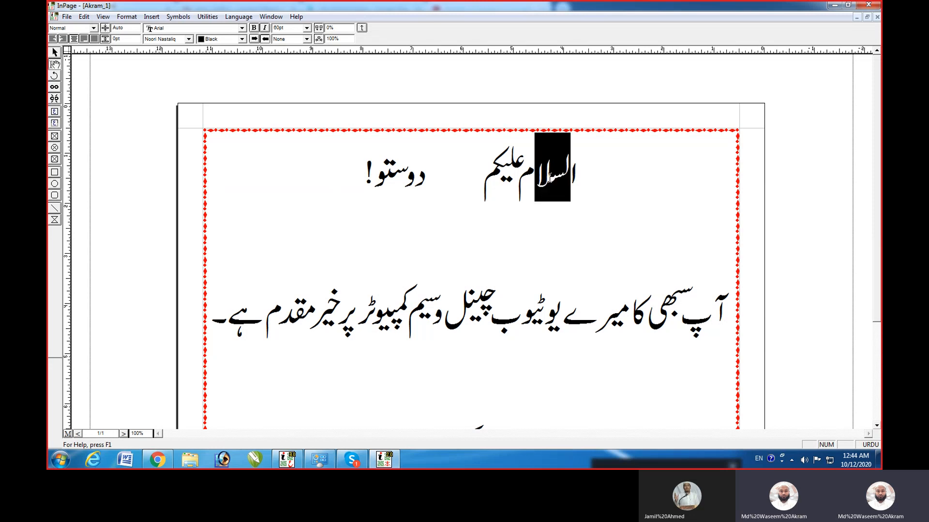
left_click(552, 178)
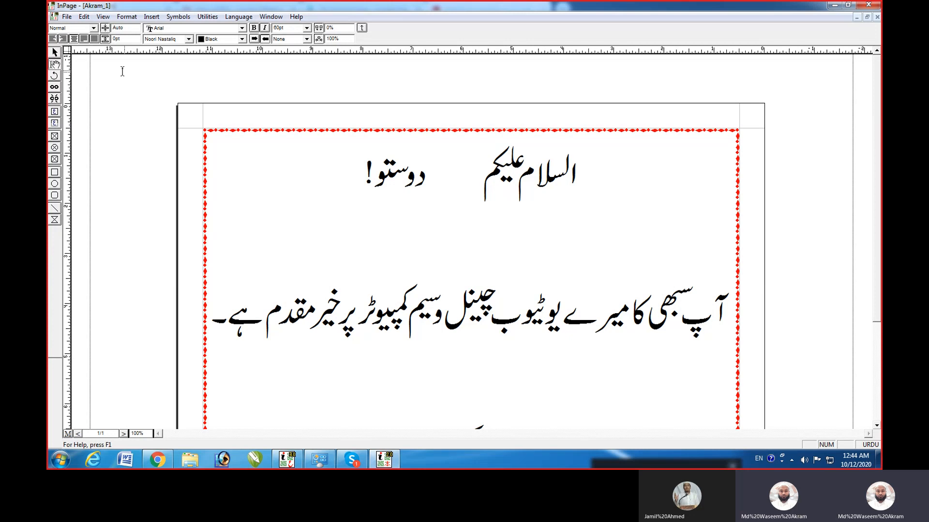
left_click(84, 17)
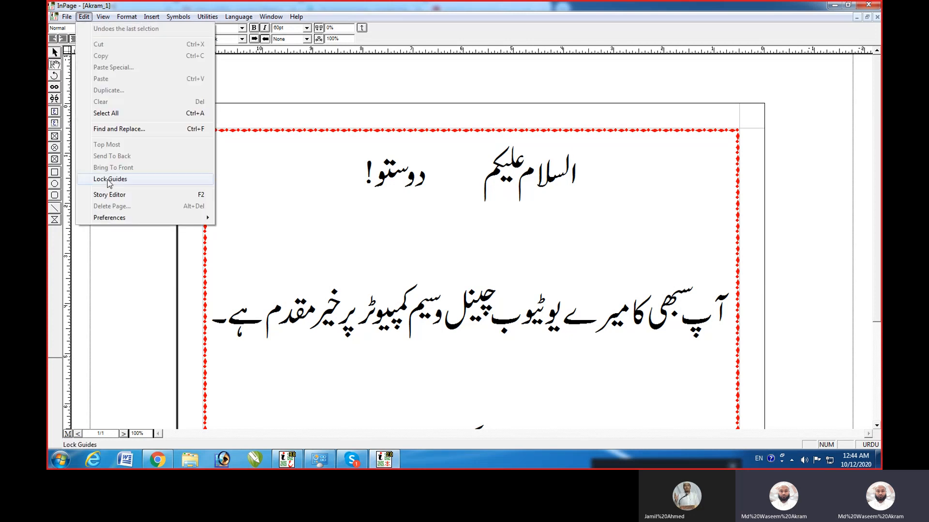
left_click(161, 200)
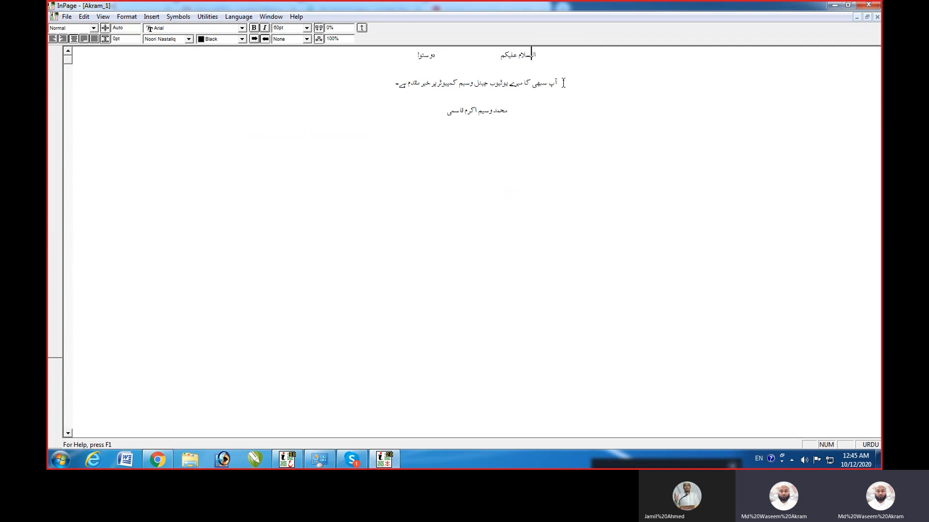
- Move the cursor to the end of السلام علیکم in the Story Editor and return to the page layout
key("Left")
key("Left")
key("Left")
key("Left")
key("Left")
key("Left")
left_click(85, 19)
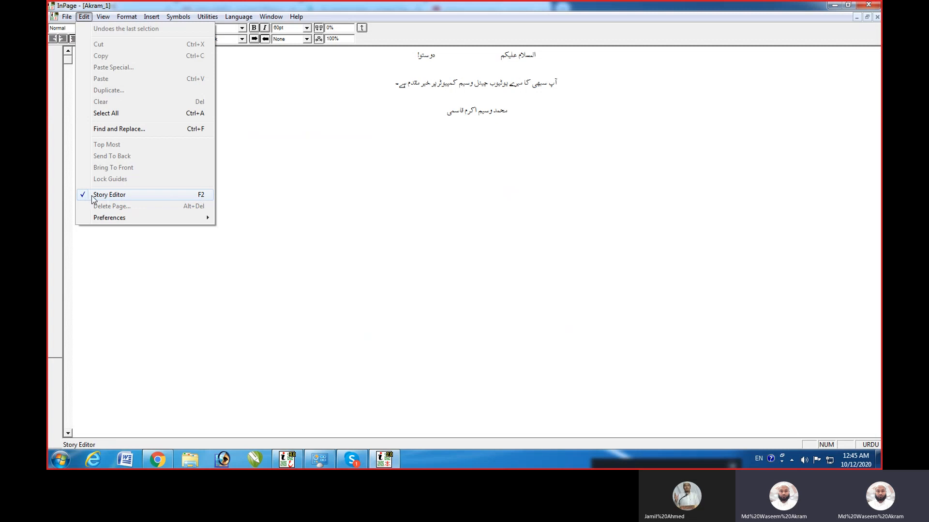
left_click(109, 195)
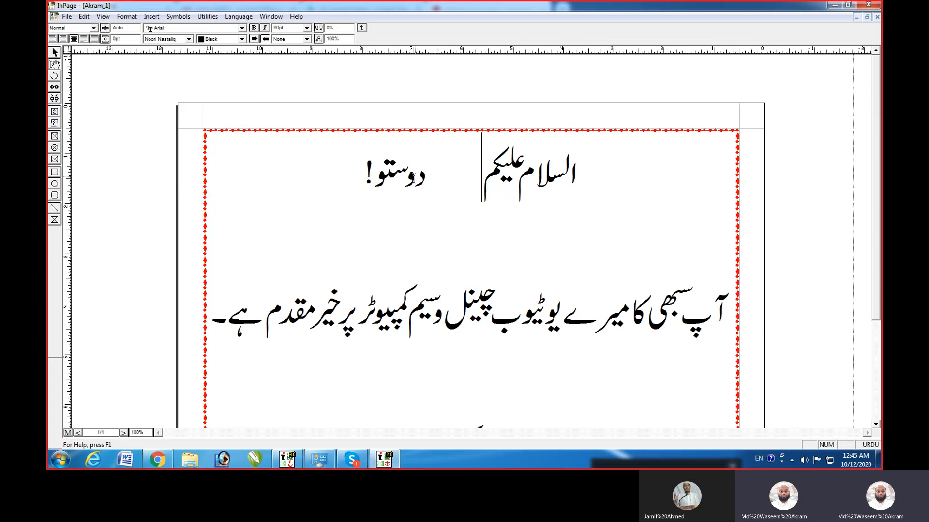
- Copy the whole text and paste it repeatedly after the last line until the document reaches six pages
left_click(83, 17)
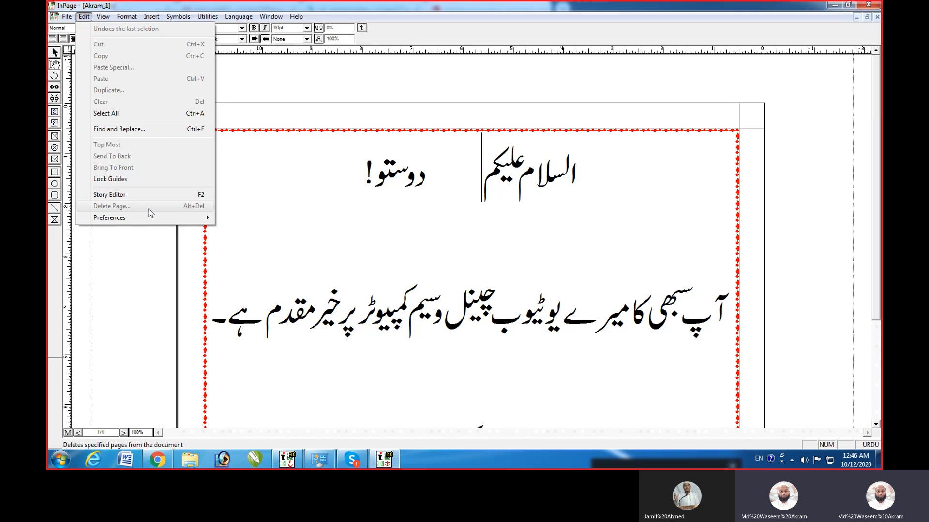
left_click(443, 181)
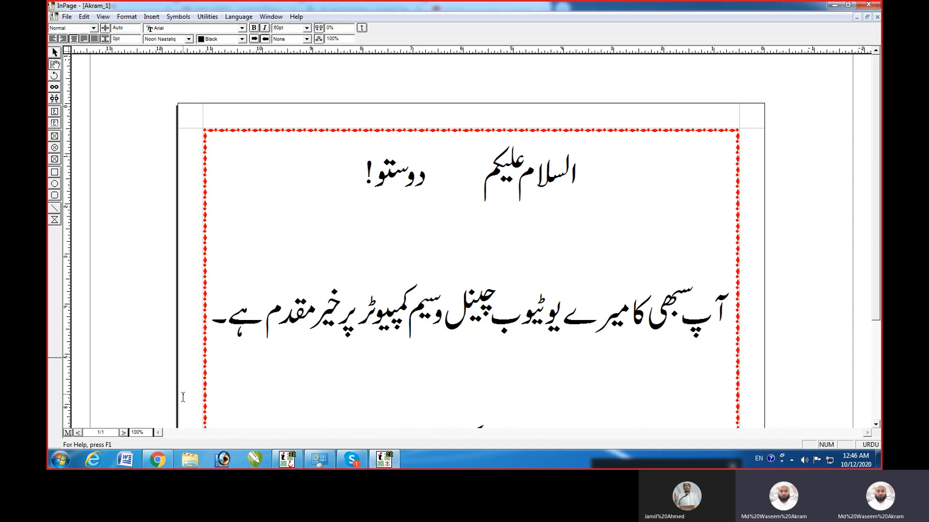
key("ctrl+a")
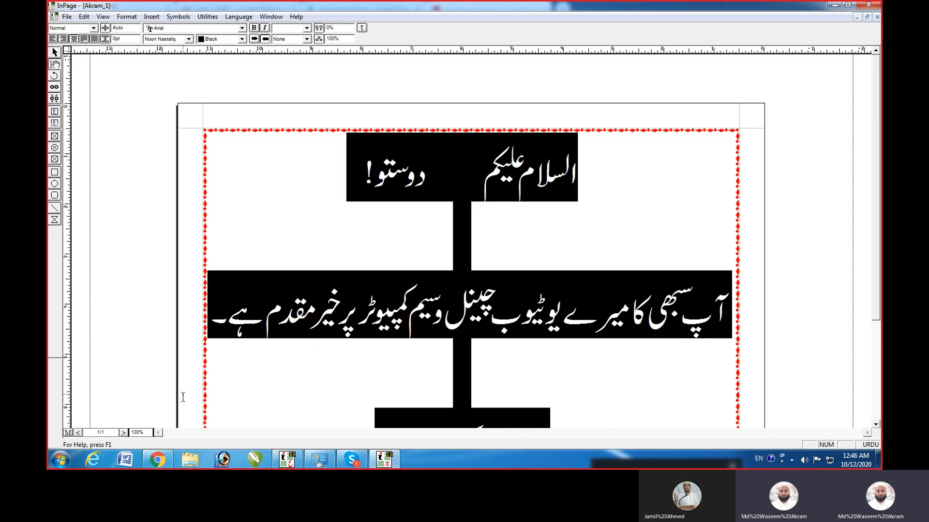
key("Left")
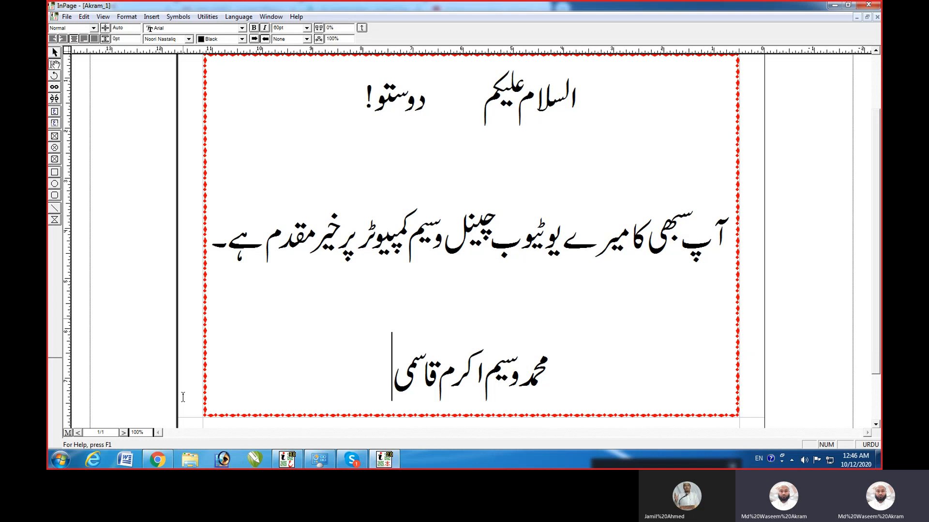
key("Return")
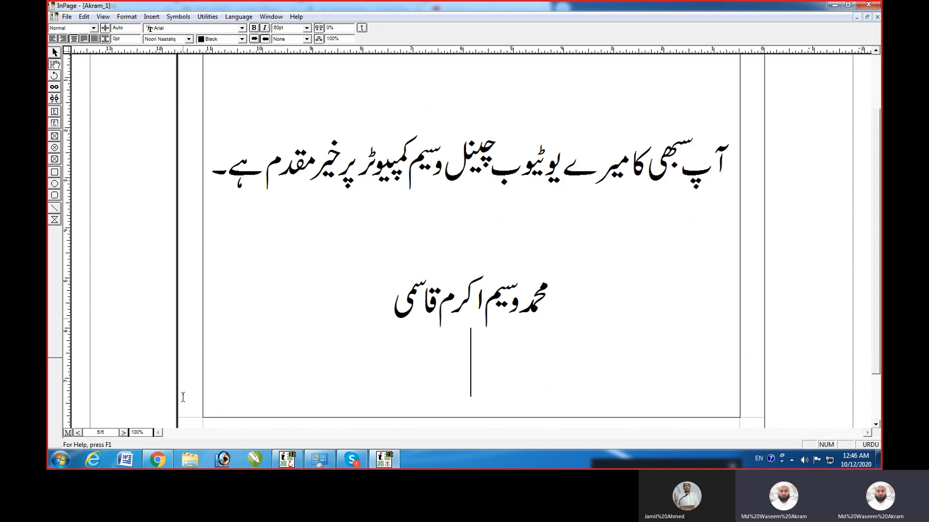
left_click(79, 434)
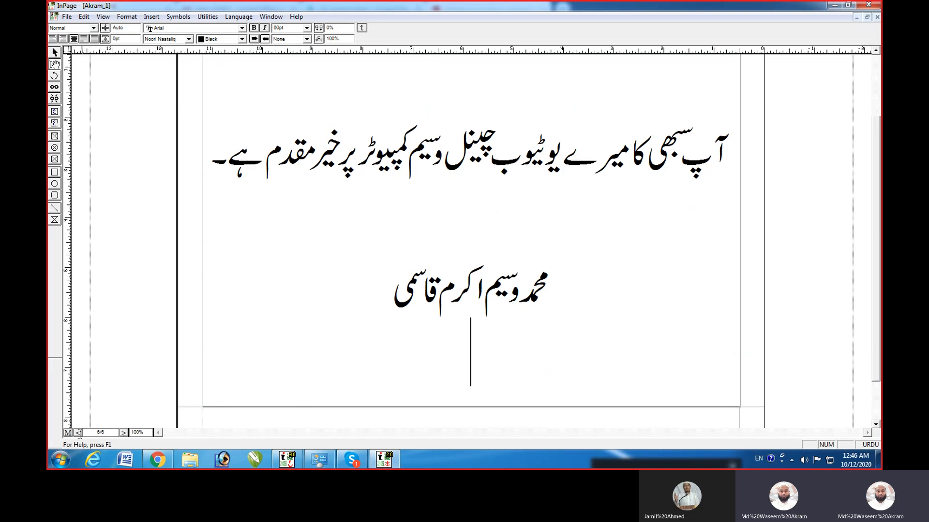
scroll(79, 434, "down", 5)
left_click_drag(106, 432, 93, 430)
left_click(110, 433)
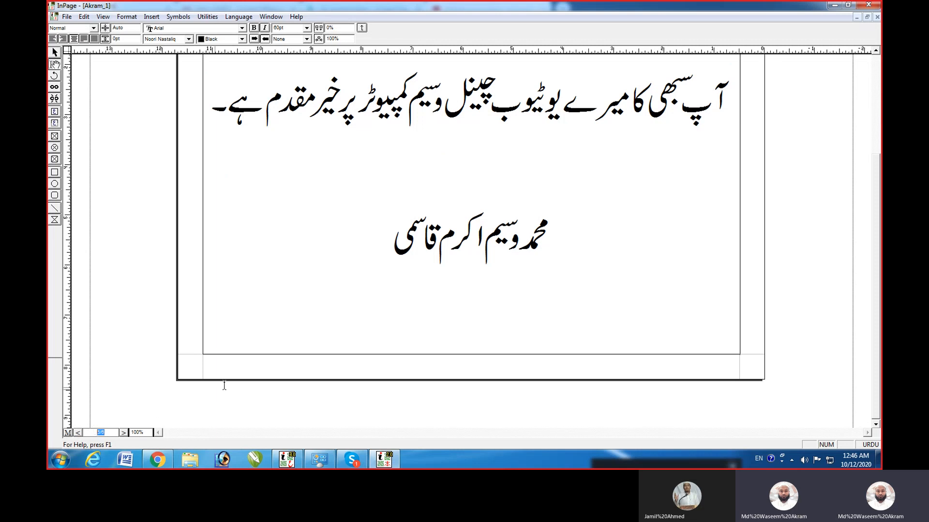
left_click(315, 284)
- Delete pages 4 to 6 from the document
left_click(83, 18)
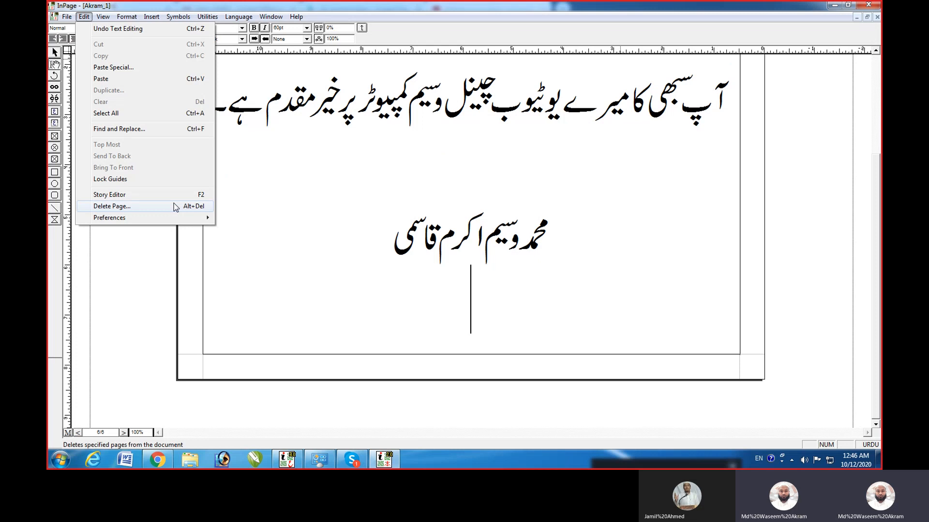
mouse_move(103, 16)
left_click(125, 206)
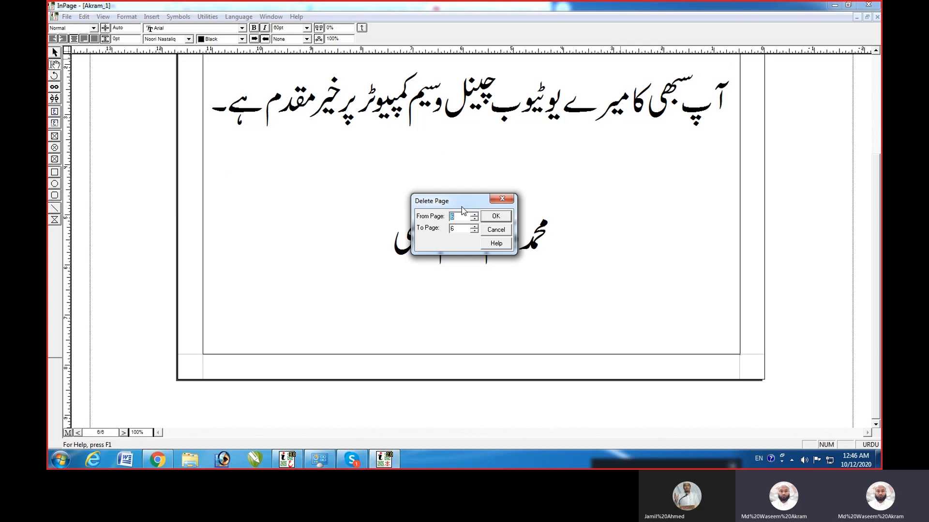
left_click_drag(452, 208, 255, 214)
left_click(271, 215)
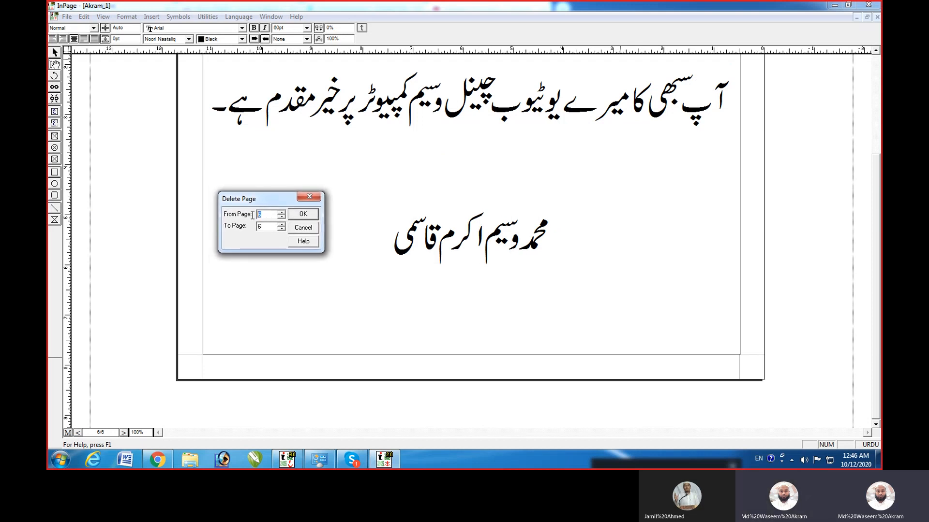
type("4")
left_click(264, 227)
left_click_drag(263, 227, 253, 228)
left_click(303, 217)
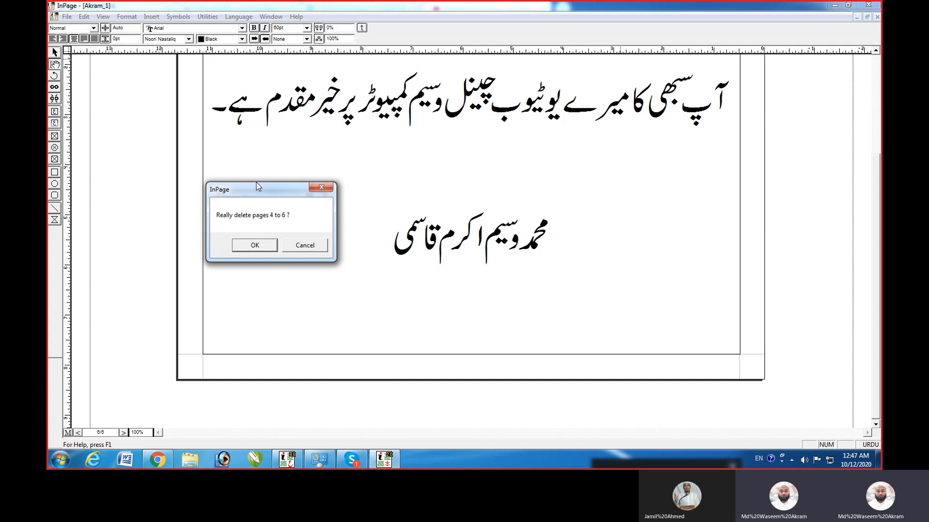
left_click(255, 246)
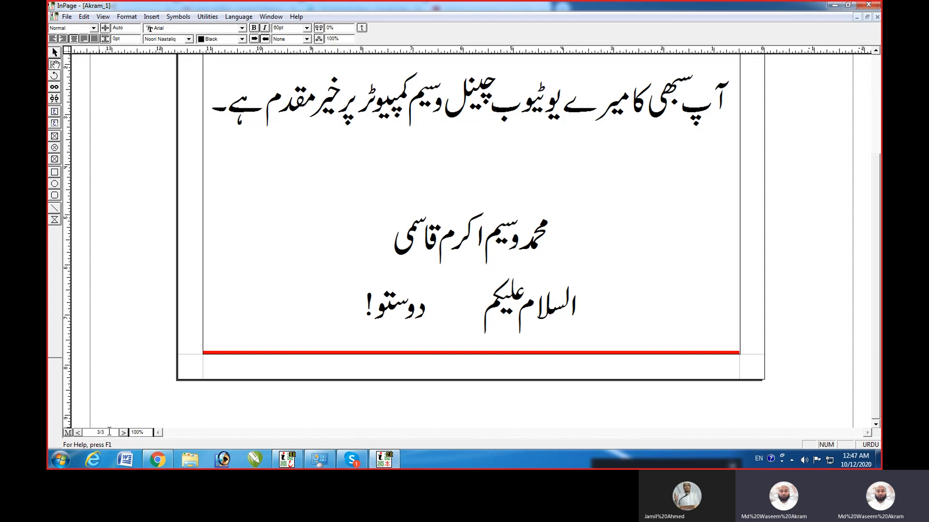
left_click_drag(109, 432, 88, 432)
left_click(418, 137)
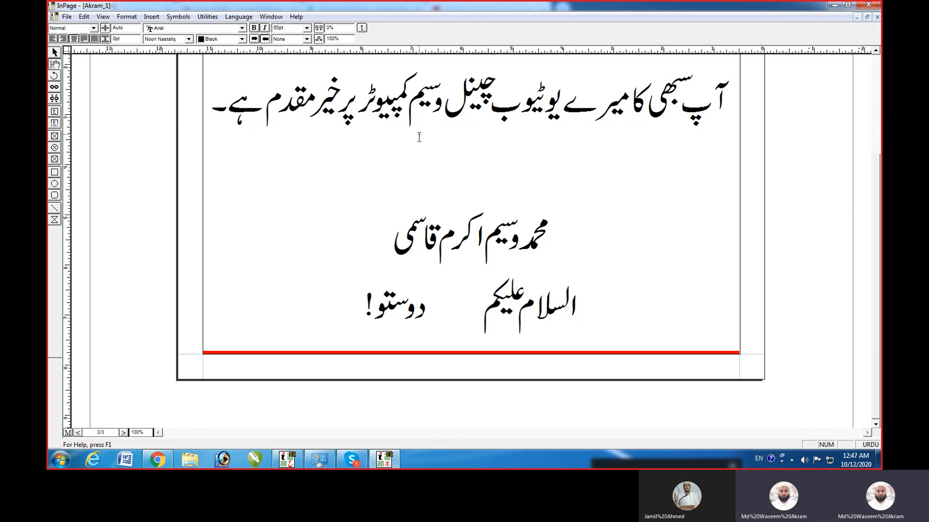